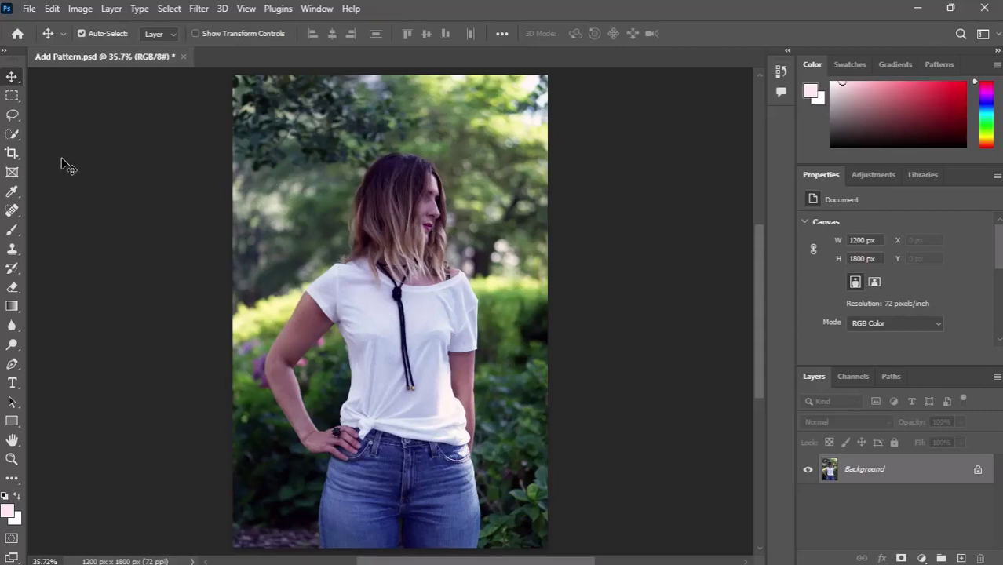
Step: Select the whole white t-shirt with the Quick Selection tool
click(14, 137)
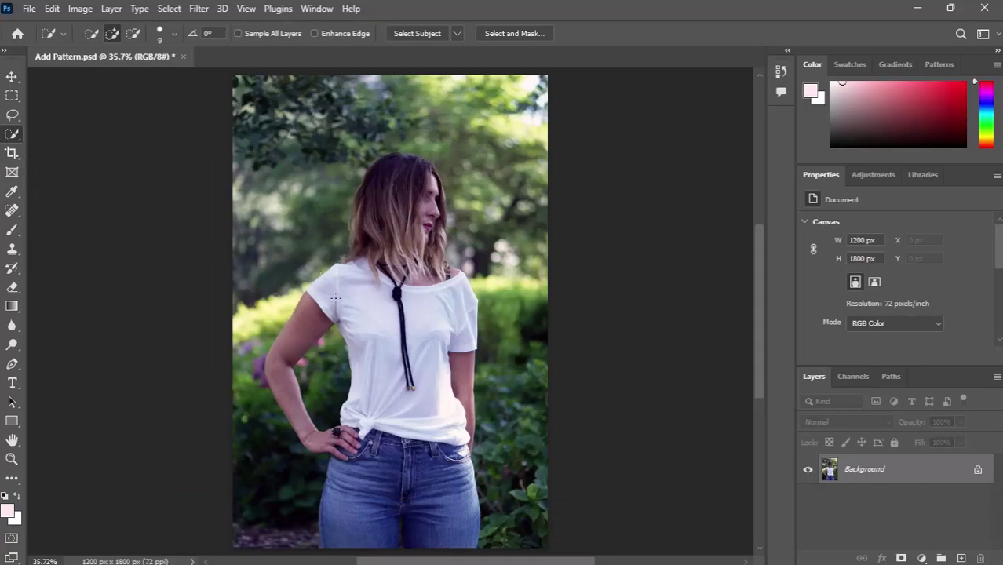
drag(340, 277, 389, 362)
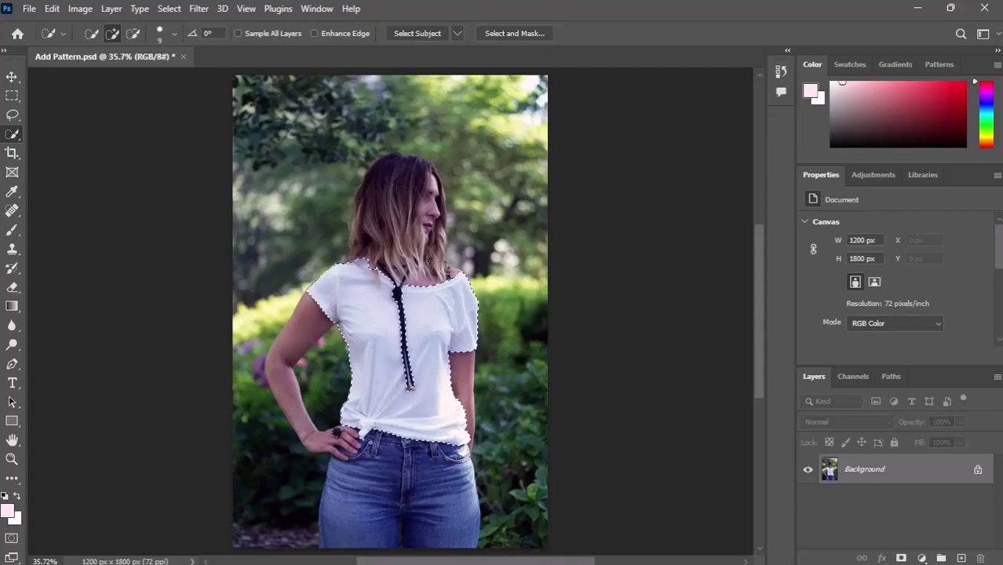
drag(389, 362, 369, 434)
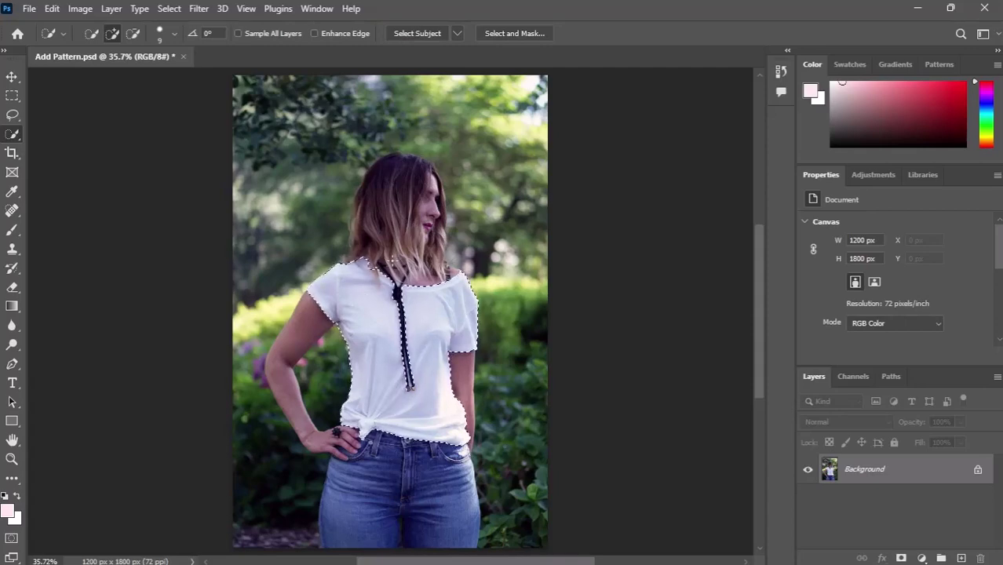
Step: Subtract the hair strand over the neckline from the shirt selection
key(alt)
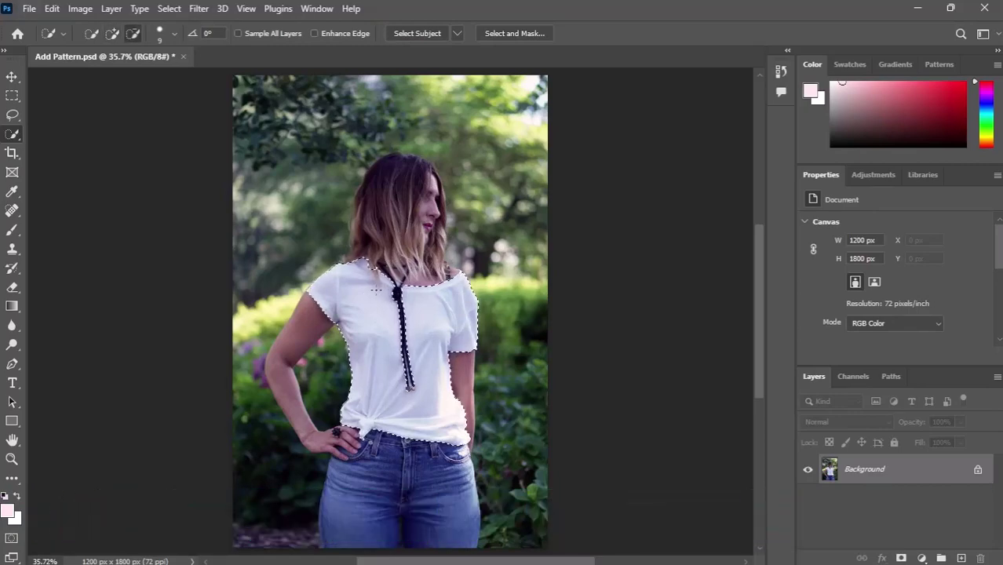
scroll(376, 285, up, 4)
scroll(375, 278, up, 4)
scroll(371, 259, up, 4)
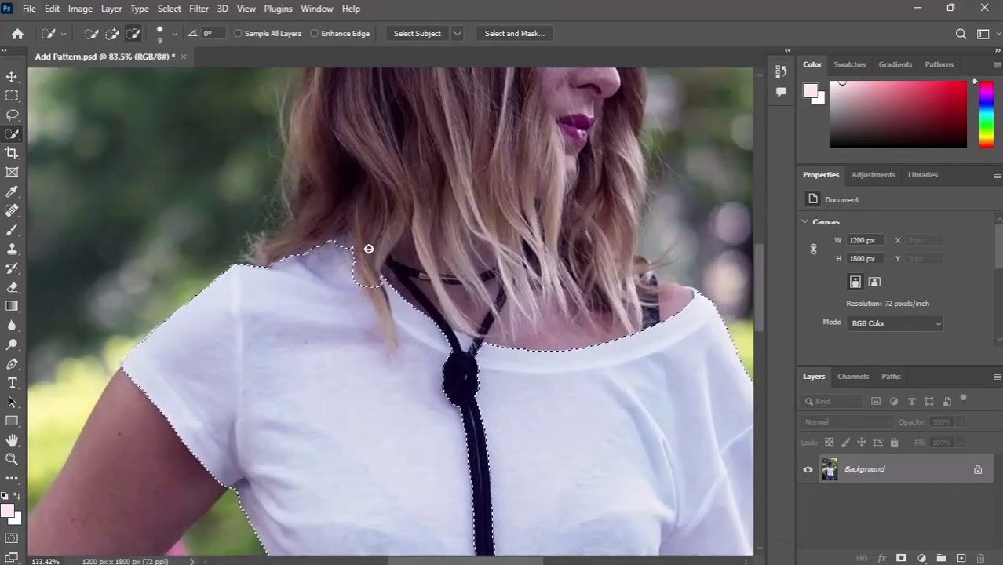
key(alt)
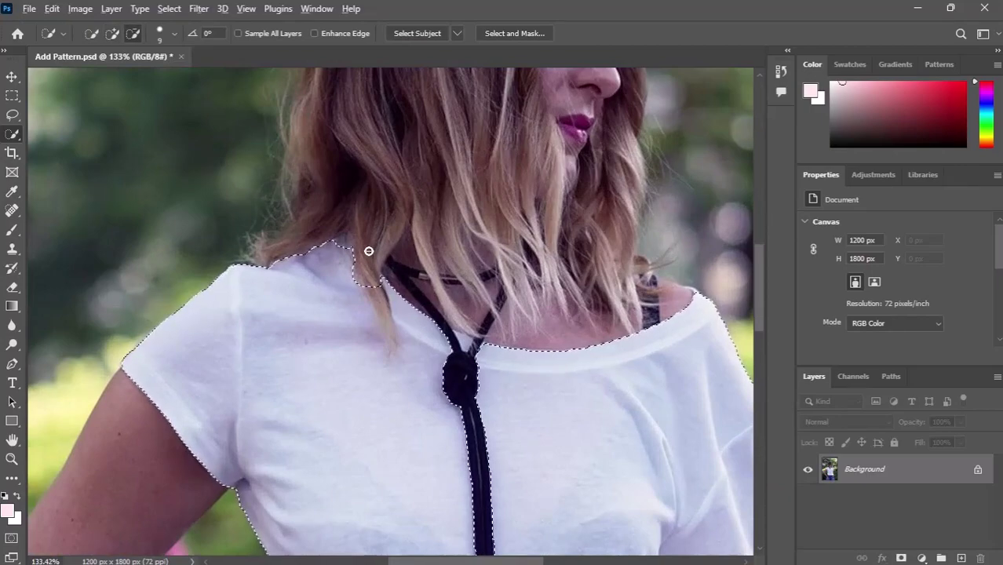
scroll(368, 251, down, 1)
scroll(368, 251, down, 2)
scroll(368, 252, down, 1)
scroll(369, 255, up, 2)
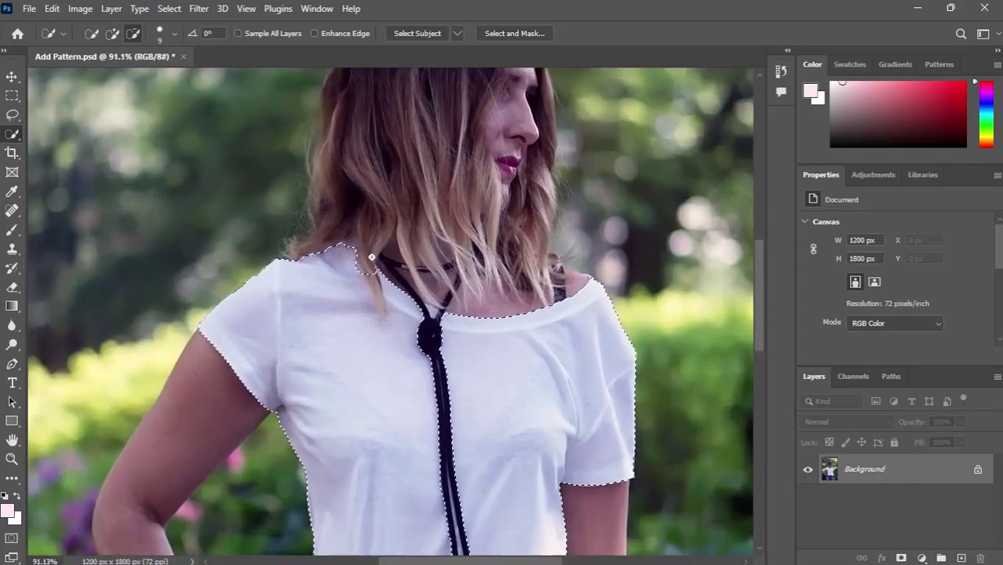
scroll(369, 259, up, 3)
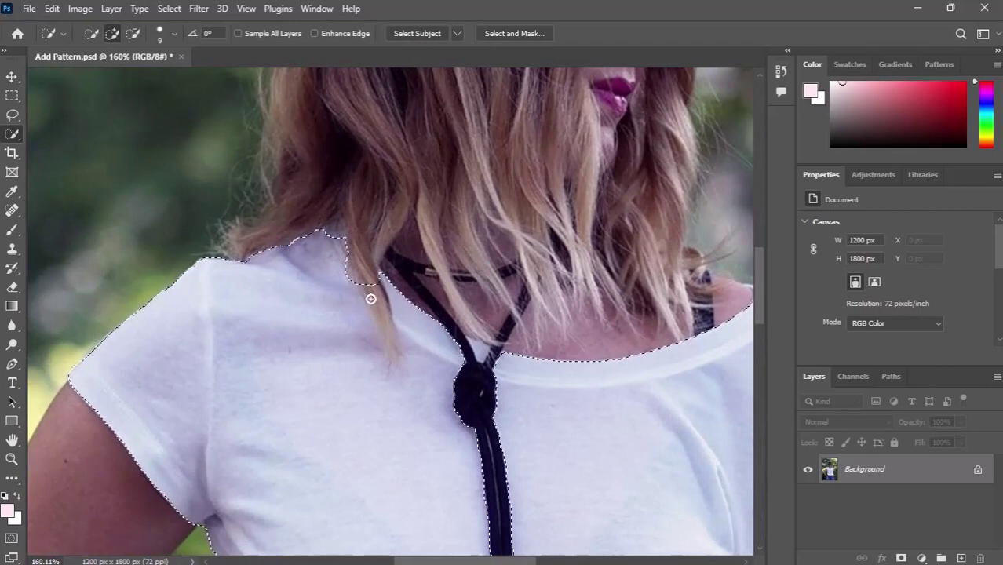
key(alt)
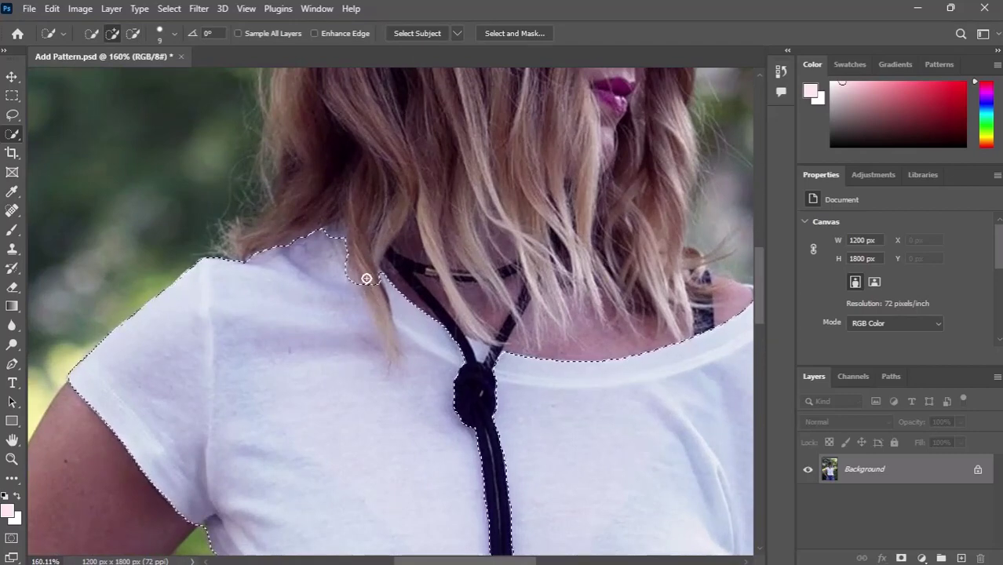
key(alt)
key(alt)
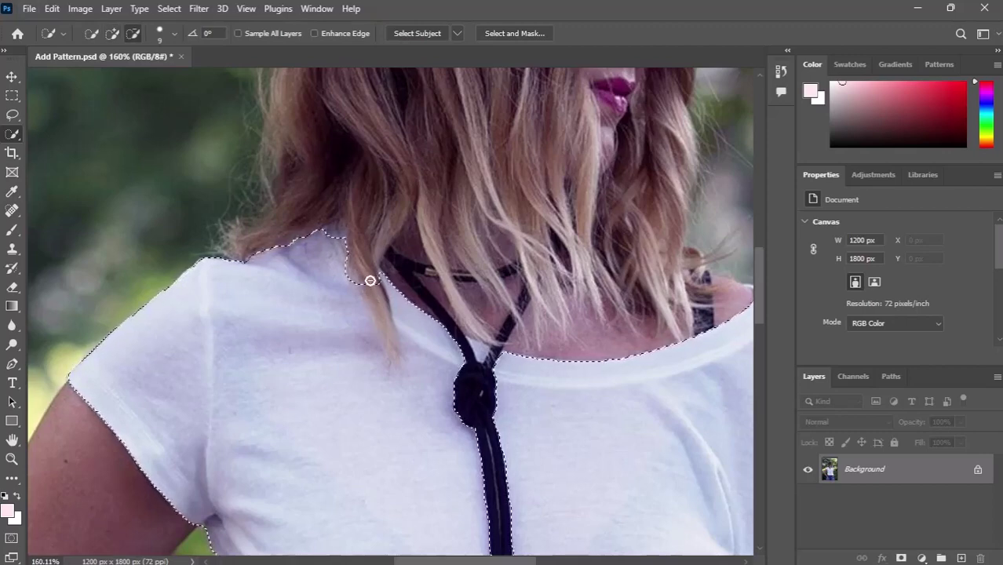
drag(370, 277, 388, 346)
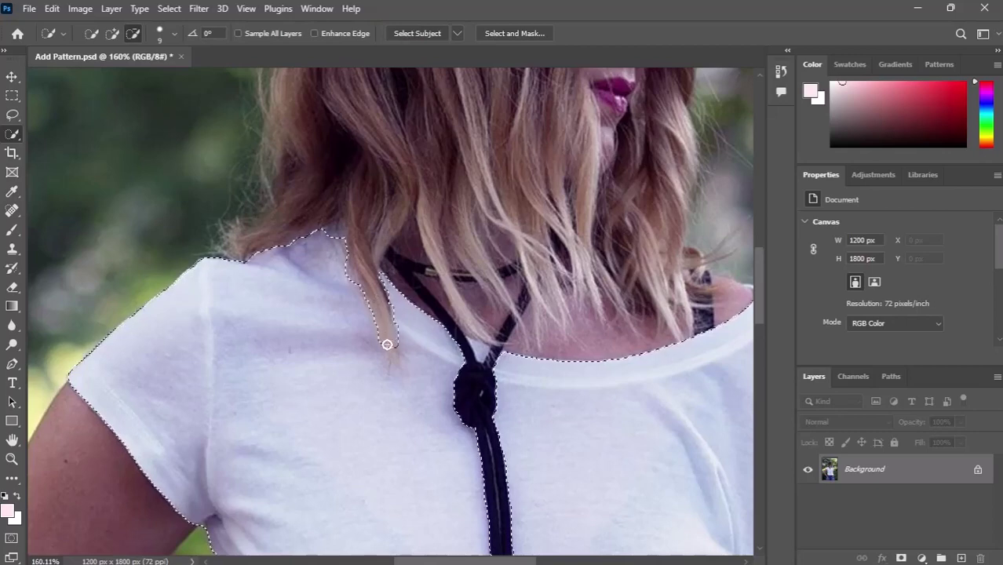
scroll(355, 306, down, 5)
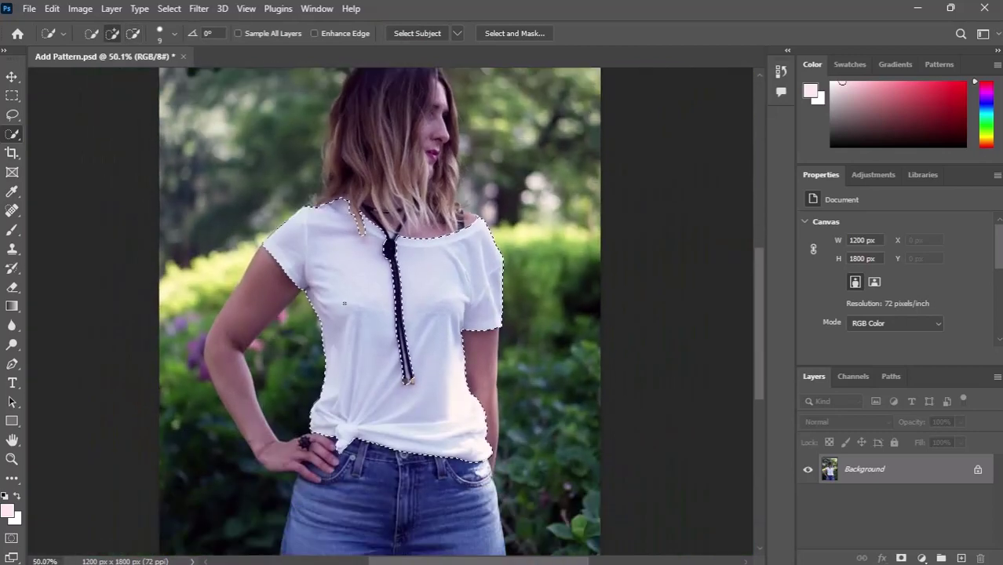
scroll(345, 304, down, 1)
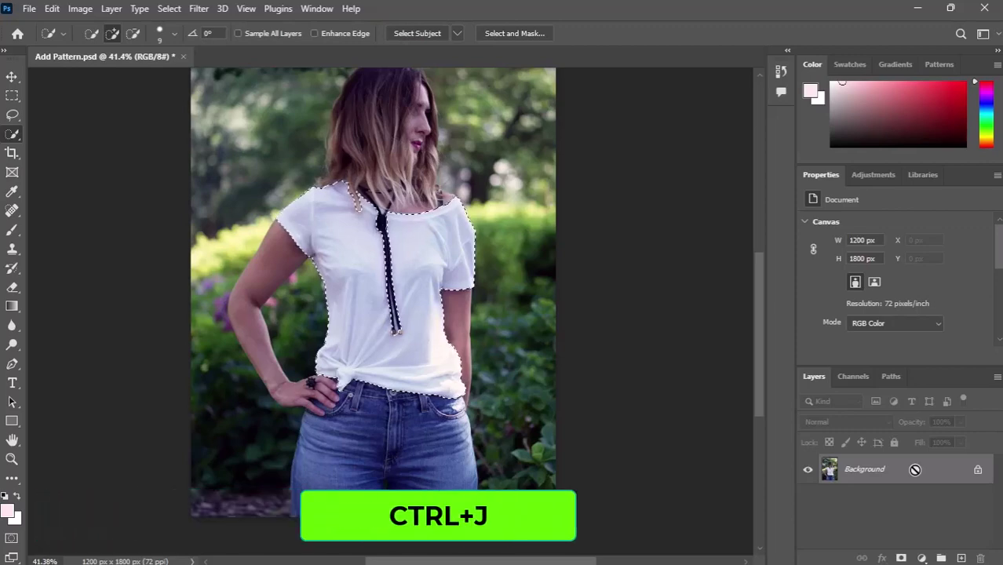
Step: Copy the selected shirt onto a new layer and name it 'Dress'
key(ctrl+j)
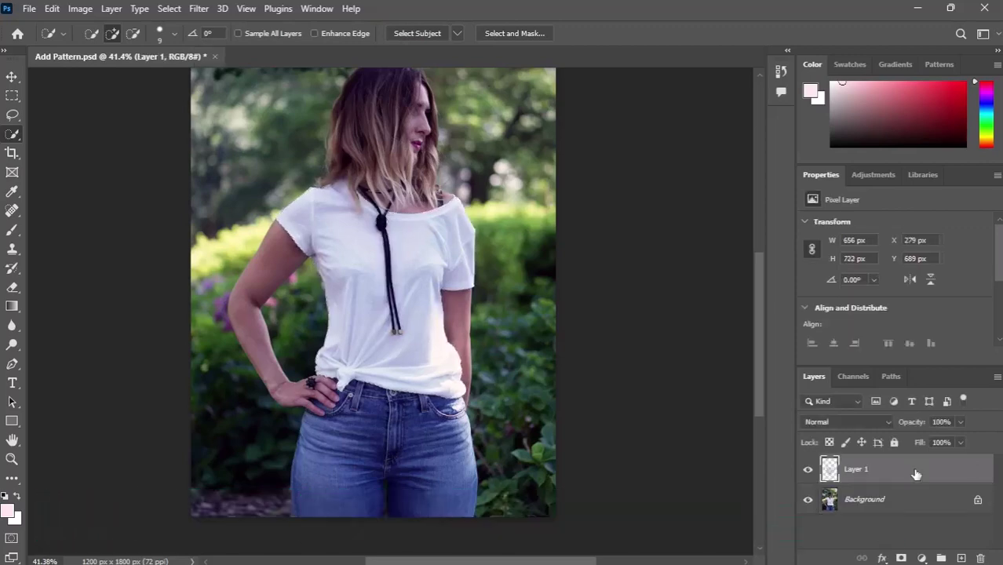
double_click(857, 469)
text(Dress)
key(Return)
Step: Place the green leaf pattern image as an embedded layer
click(30, 9)
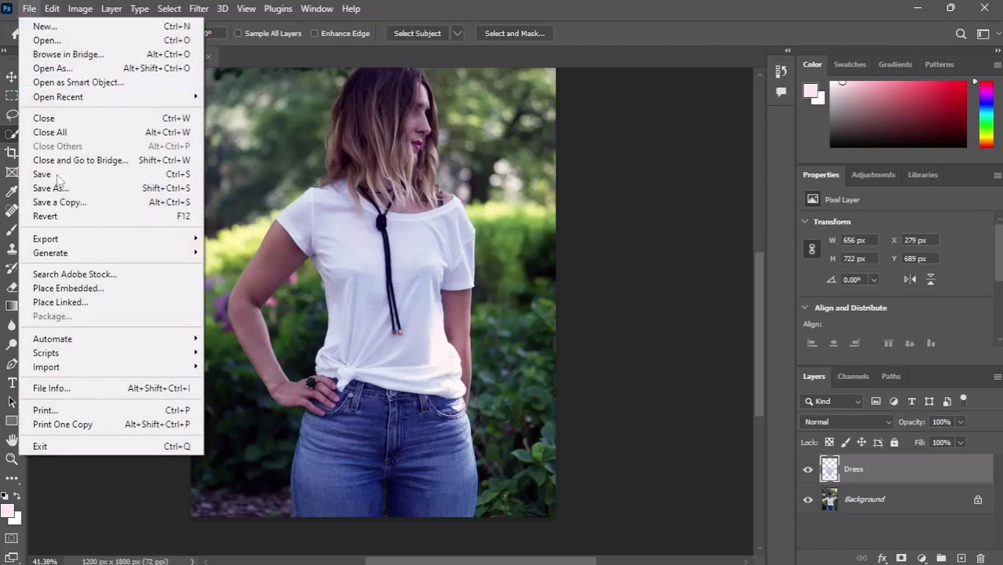
click(65, 288)
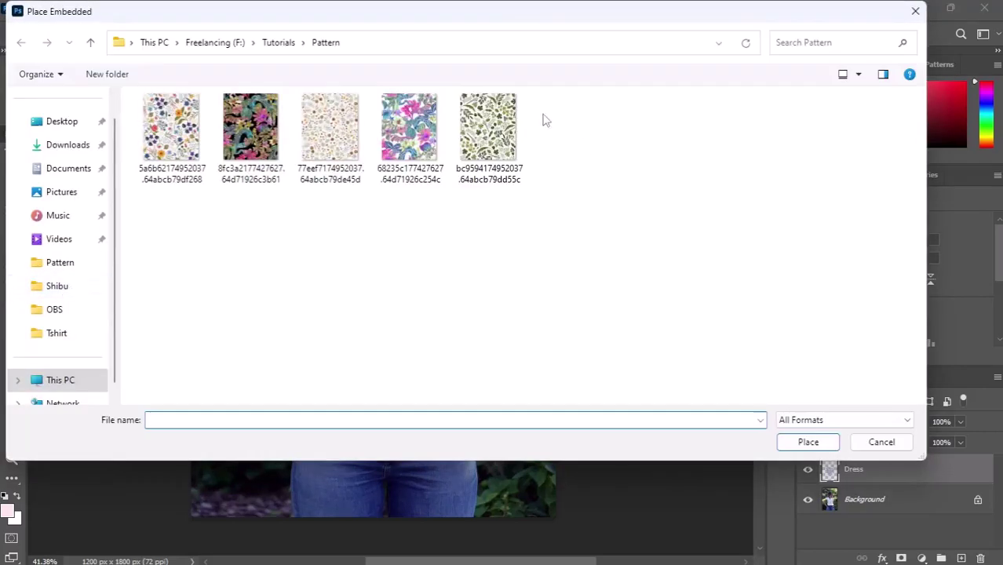
click(478, 132)
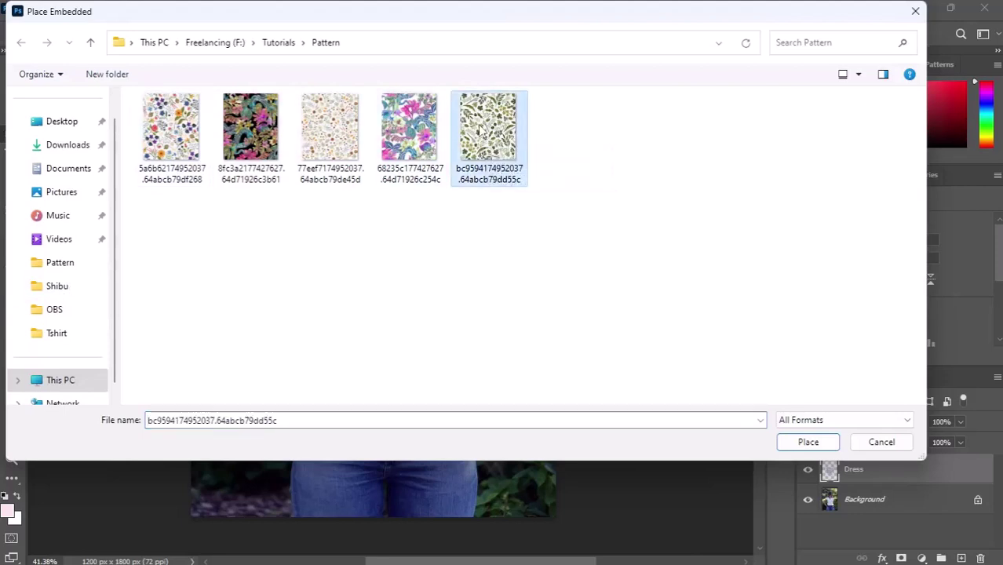
mouse_move(488, 128)
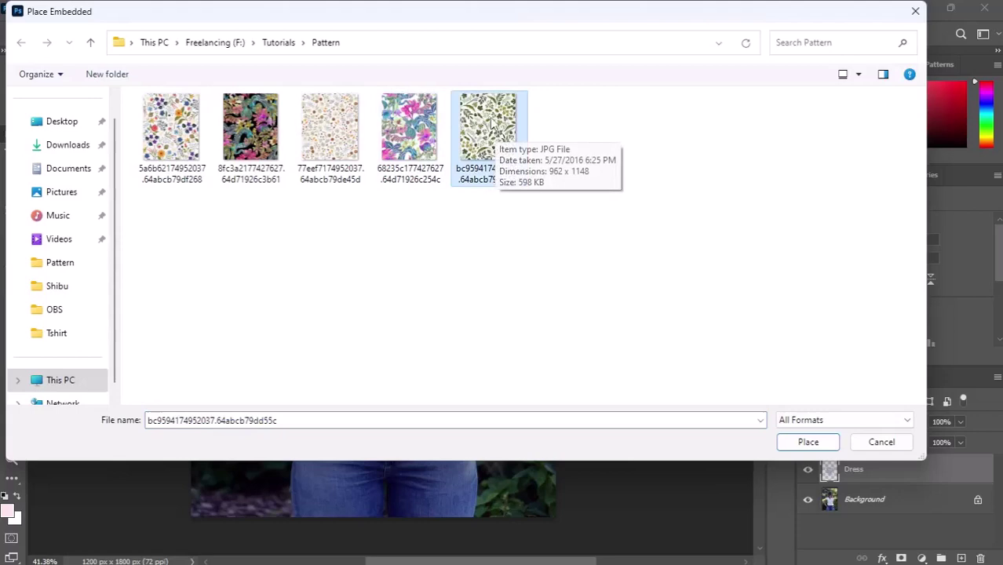
double_click(490, 118)
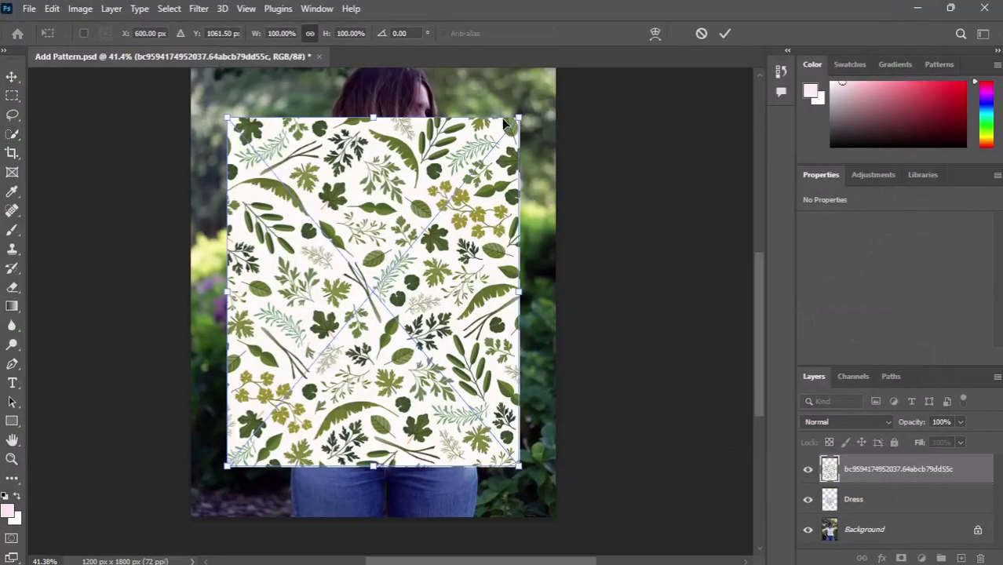
Step: Scale the leaf pattern to about 75% and position it over the shirt
mouse_move(518, 119)
mouse_down()
mouse_move(449, 196)
mouse_move(466, 181)
mouse_up()
drag(402, 245, 429, 248)
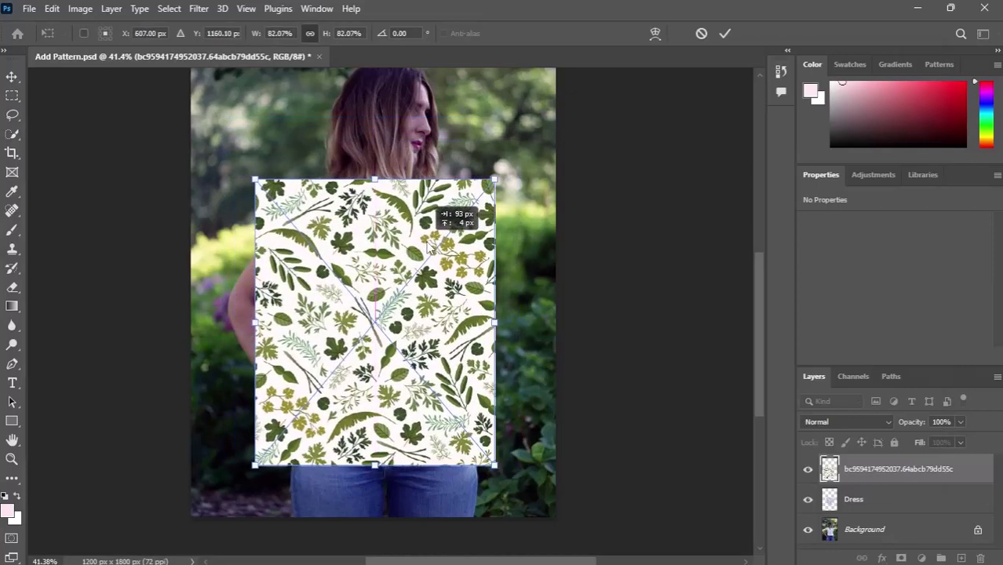
mouse_move(493, 180)
mouse_down()
mouse_move(463, 219)
mouse_move(475, 202)
mouse_up()
mouse_move(400, 246)
mouse_down()
mouse_move(449, 221)
mouse_move(402, 222)
mouse_up()
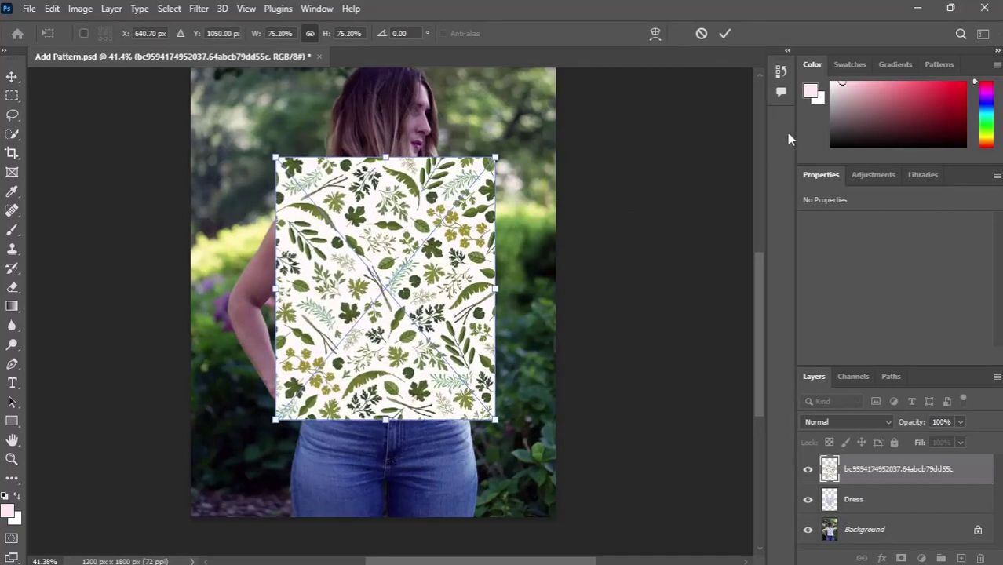
Step: Commit the pattern's transform and rename its layer 'Pattern'
click(722, 33)
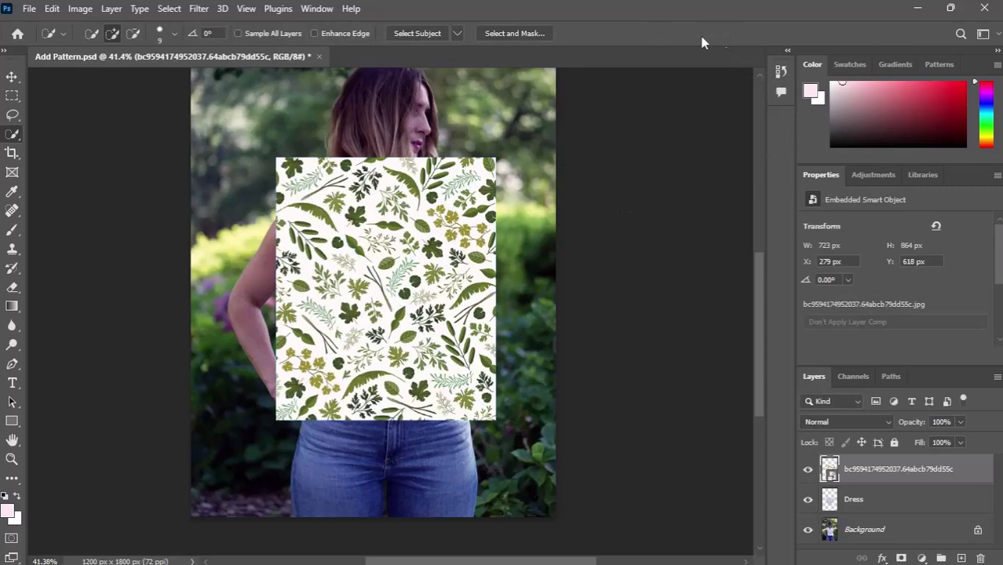
double_click(905, 469)
text(Pat)
text(tern)
key(Return)
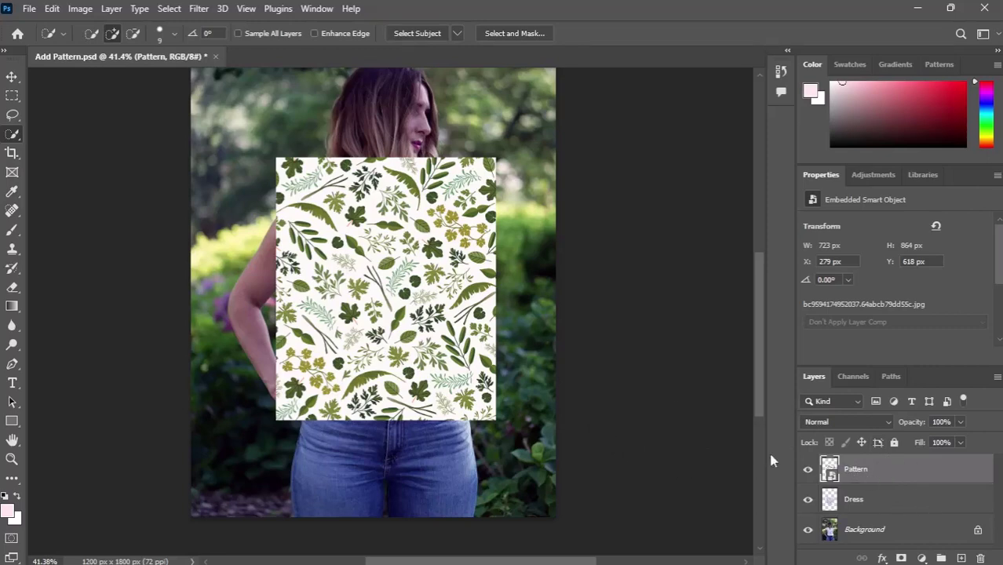
Step: Clip the Pattern layer to Dress and set its blend mode to Multiply
right_click(944, 472)
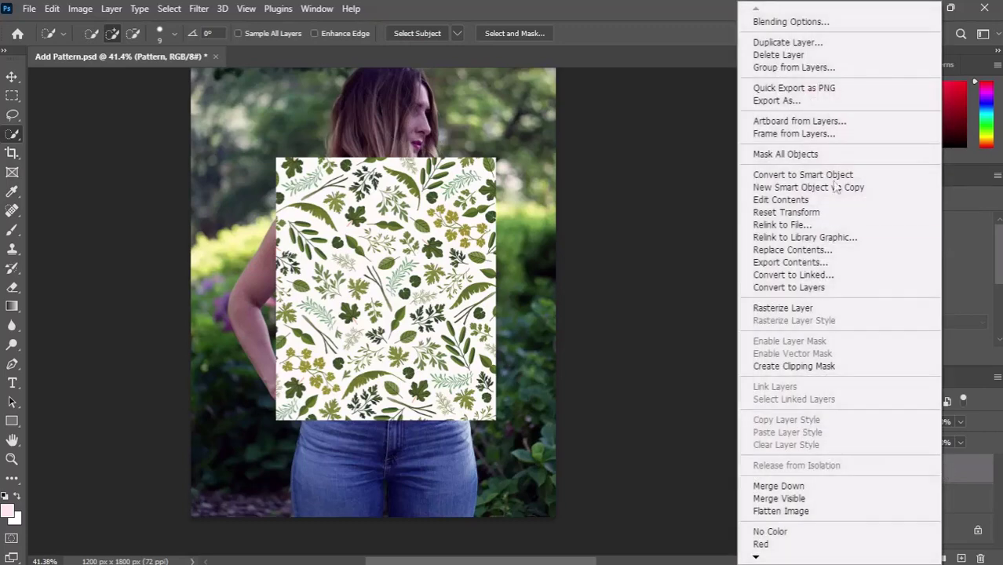
click(794, 366)
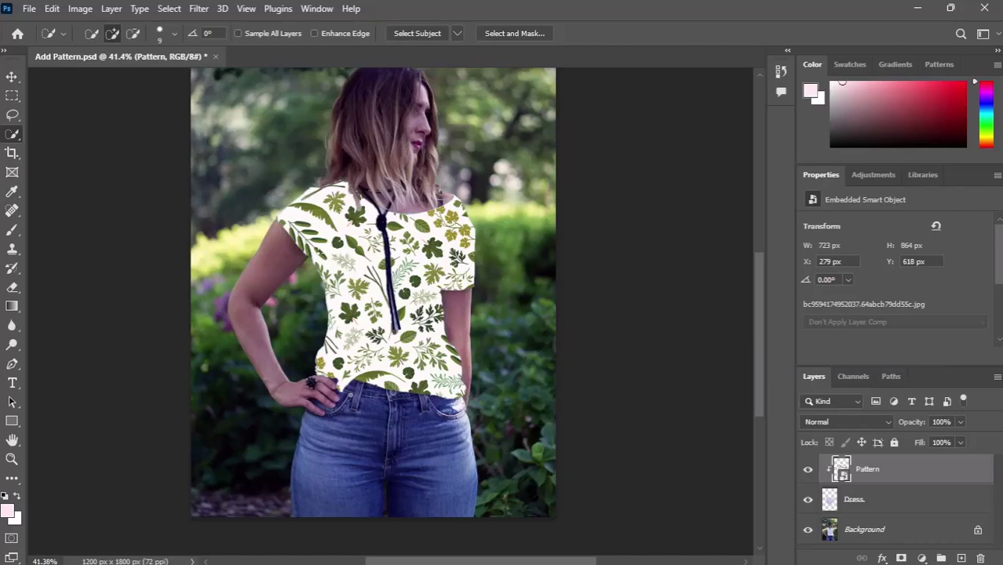
key(ctrl+z)
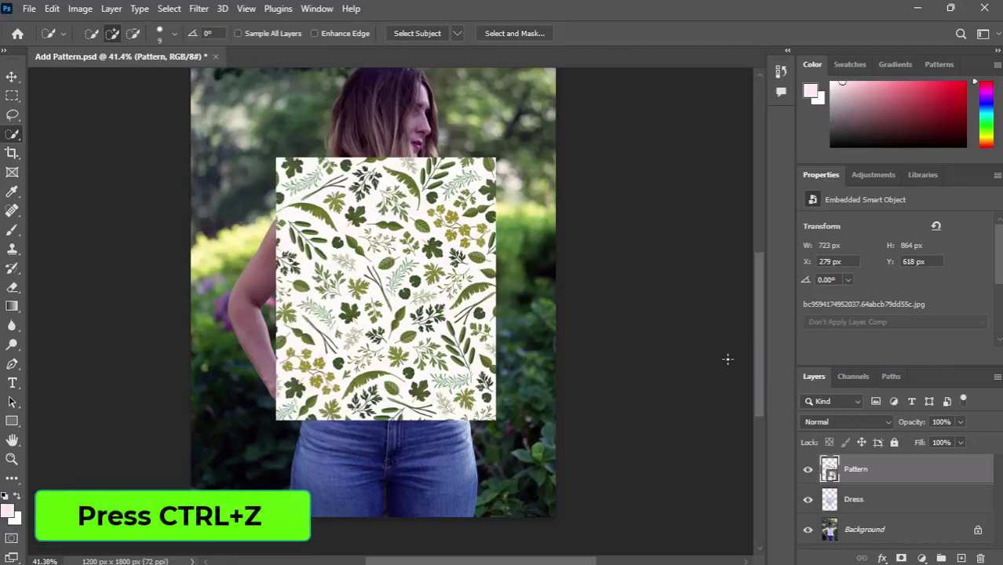
alt+click(902, 479)
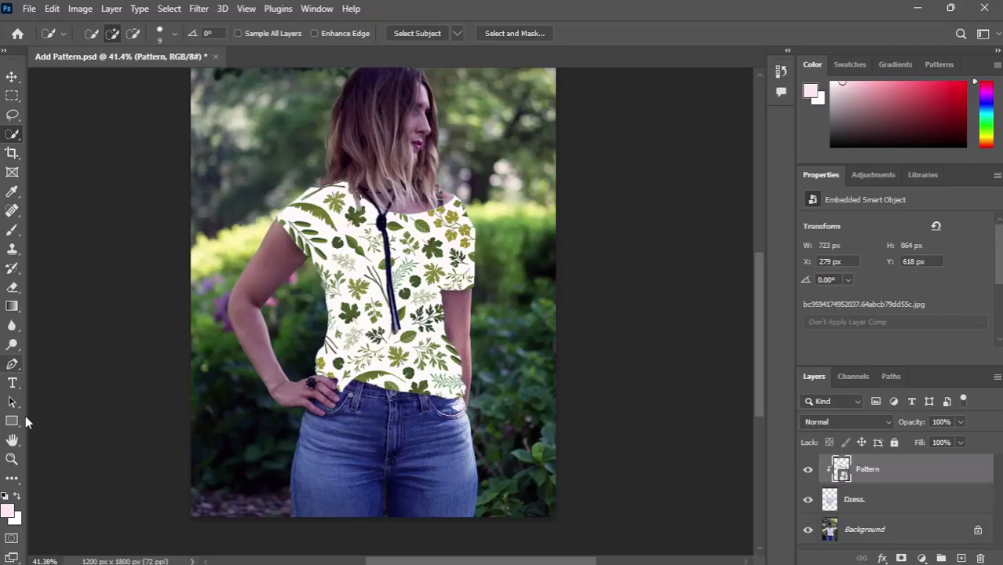
click(846, 423)
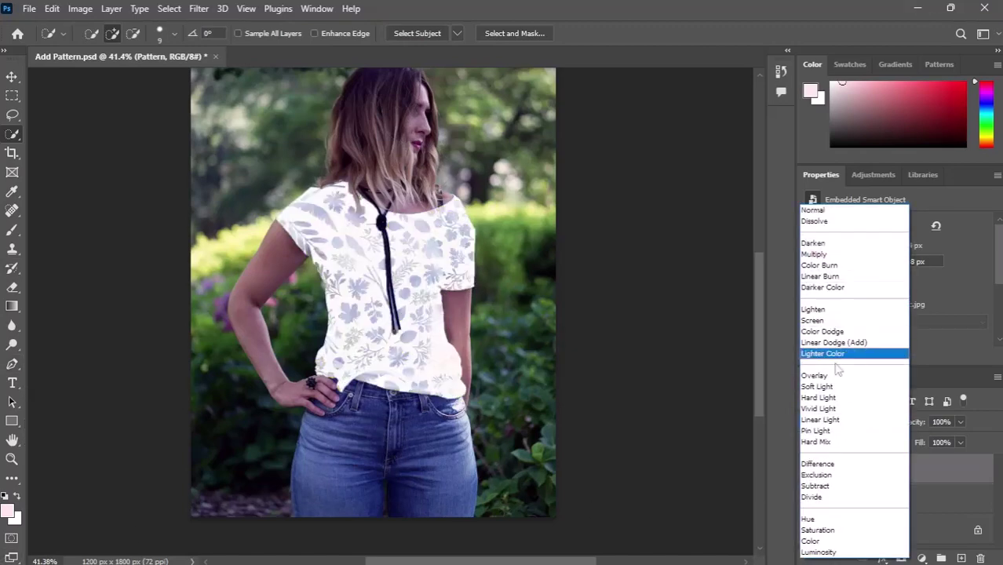
click(827, 256)
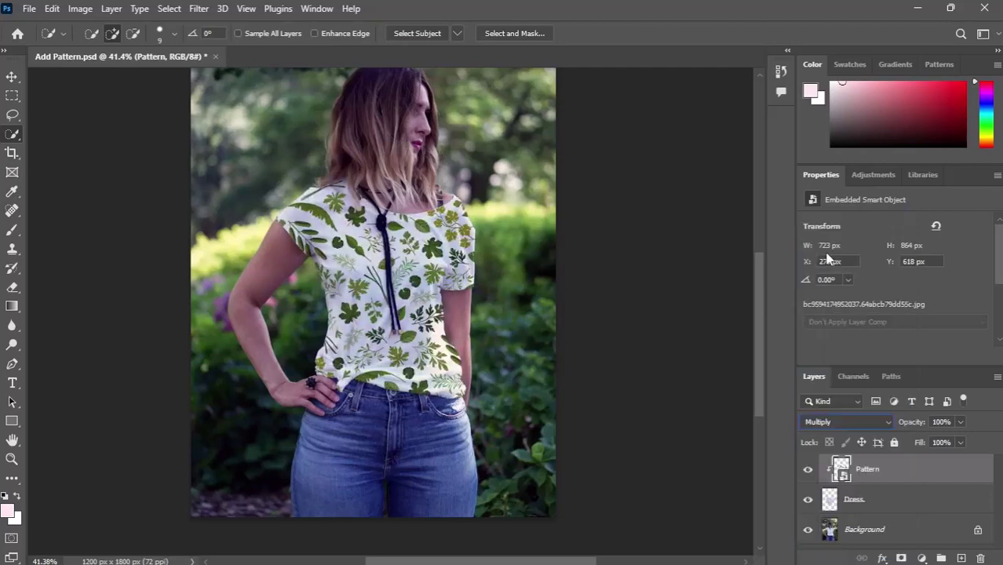
Step: Split the Pattern layer's Underlying Layer Blend If sliders to 0/160 and 216/255
double_click(962, 474)
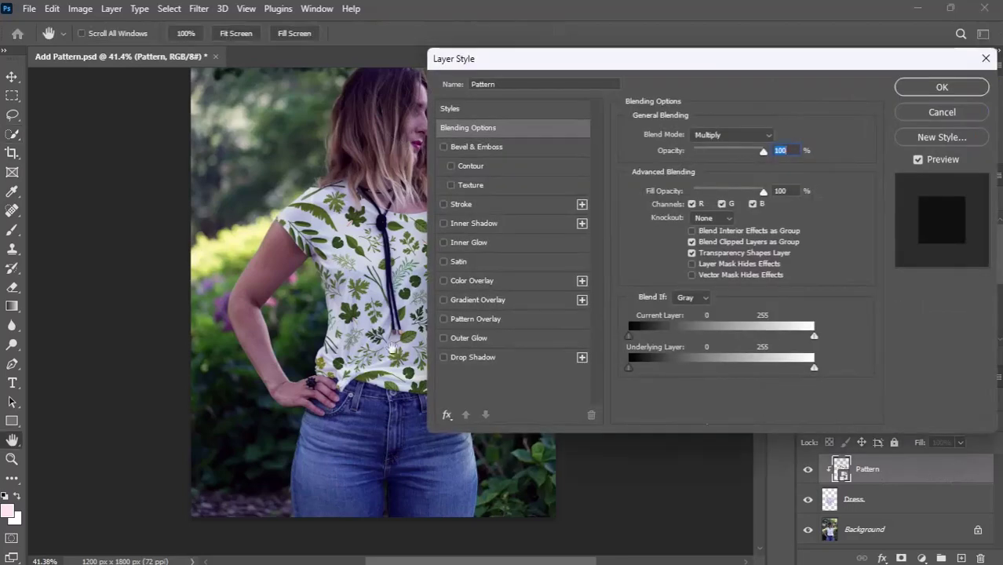
drag(357, 271, 232, 273)
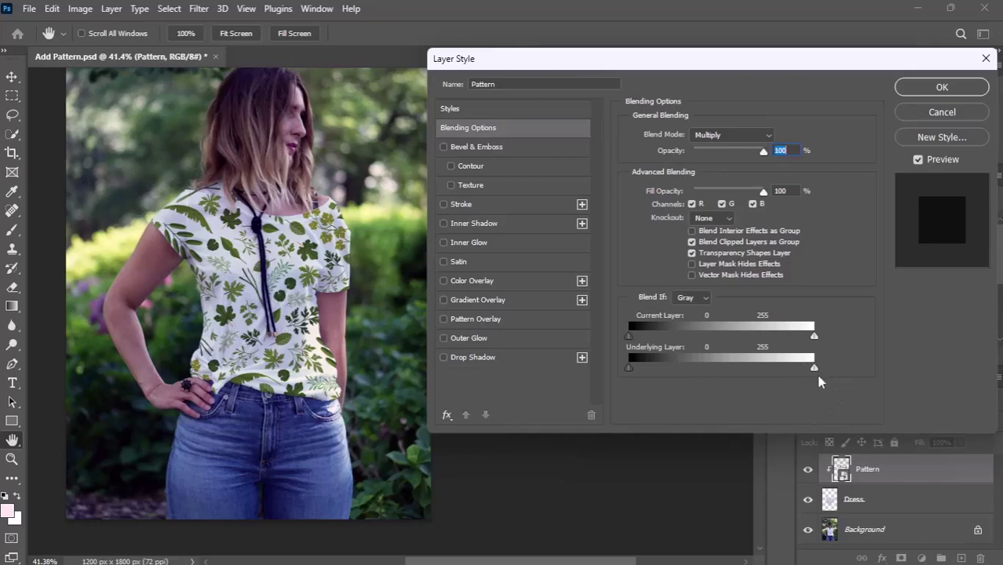
mouse_move(814, 368)
mouse_down()
mouse_move(780, 368)
mouse_move(814, 369)
mouse_up()
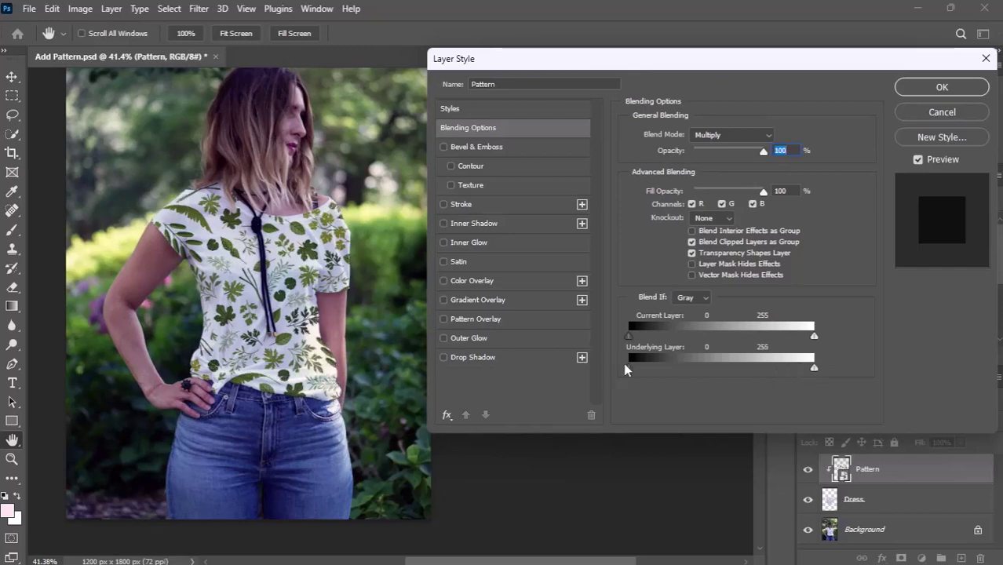
key(alt)
drag(627, 367, 632, 369)
drag(634, 374, 746, 366)
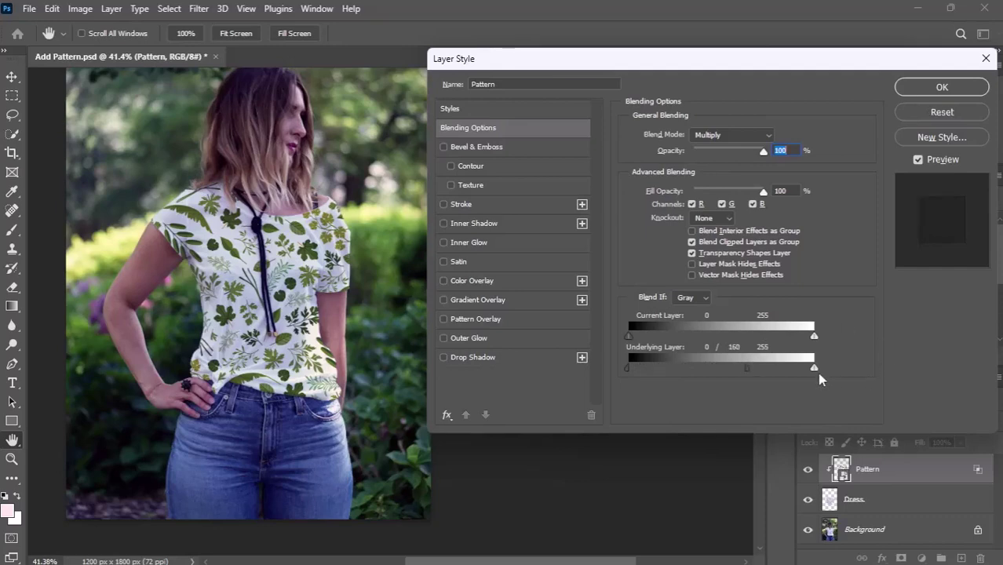
key(alt)
drag(813, 368, 785, 375)
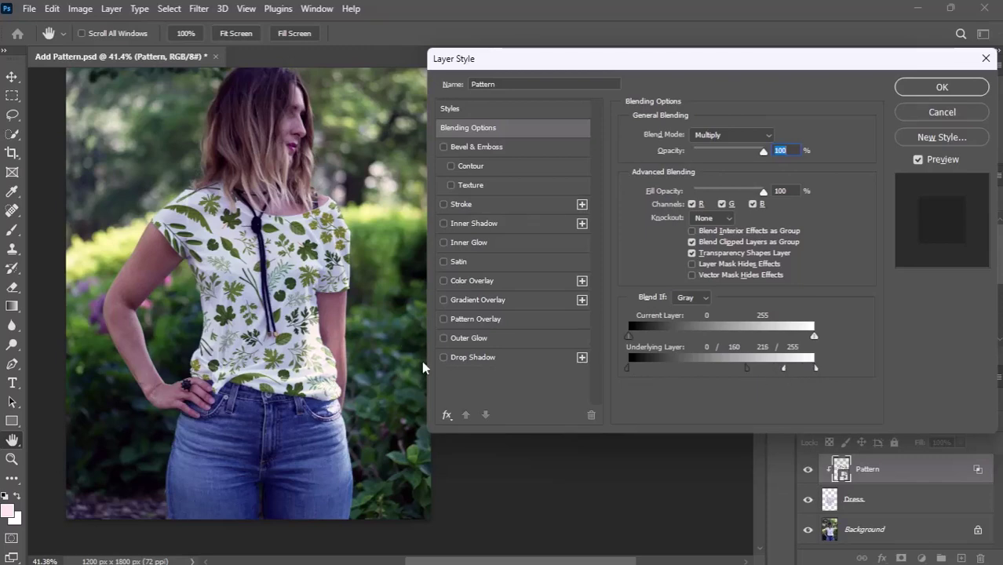
Step: Apply the Blend If settings and toggle the pattern off and on to compare
click(941, 88)
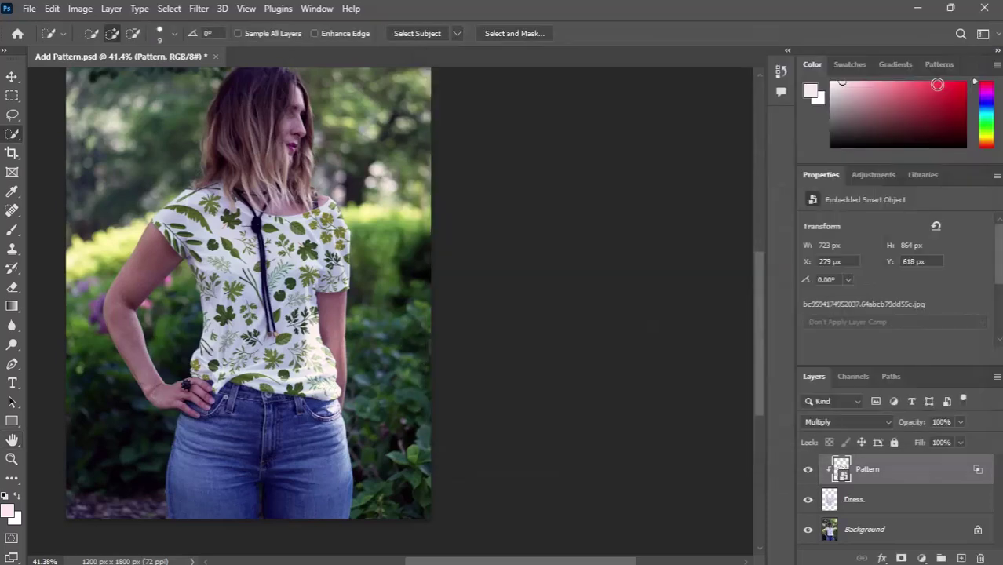
alt+click(808, 530)
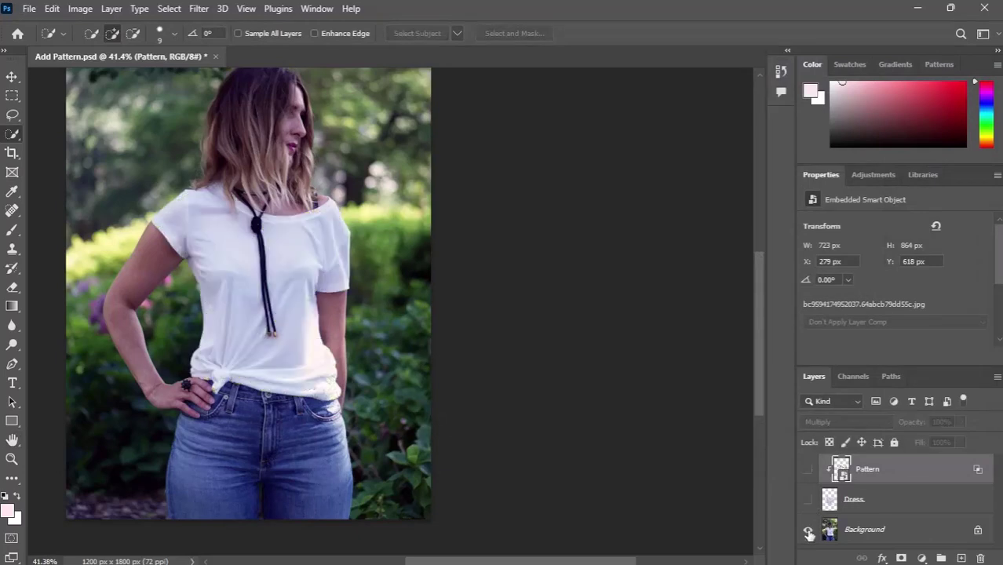
alt+click(808, 530)
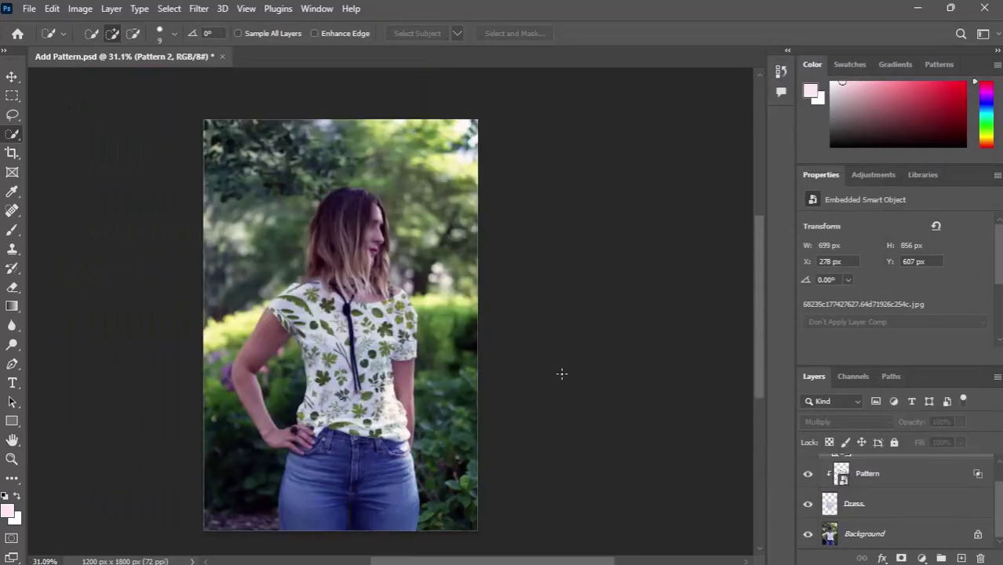